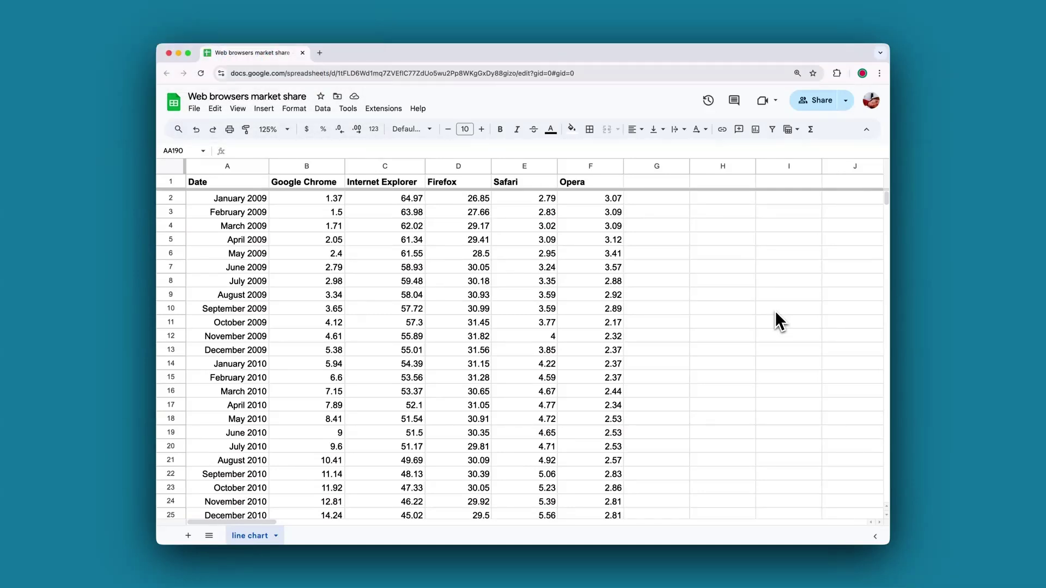
Examine the Date column and the browser share columns B to F in the spreadsheet.
click(238, 168)
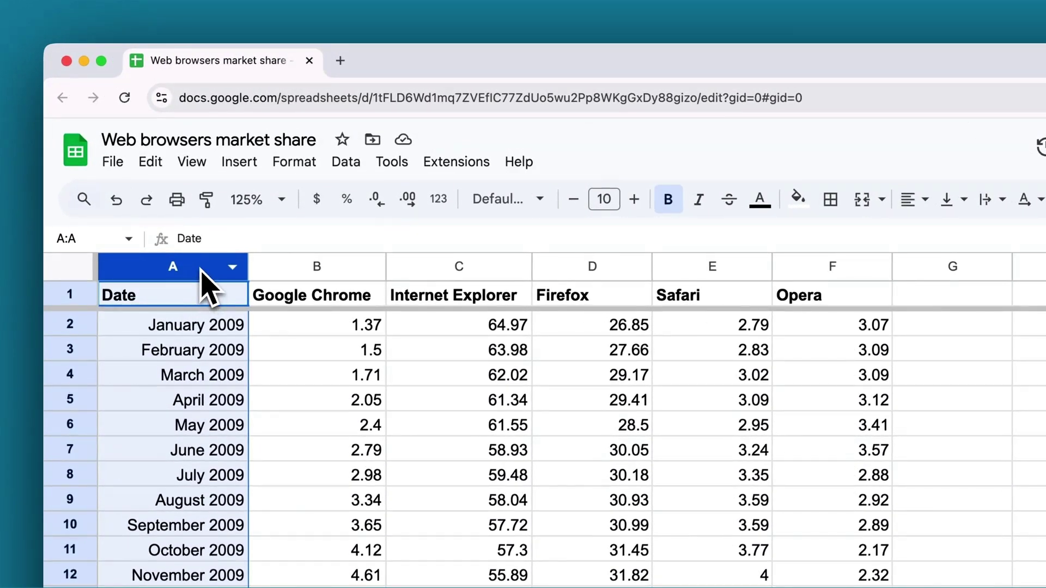
drag(297, 272, 841, 293)
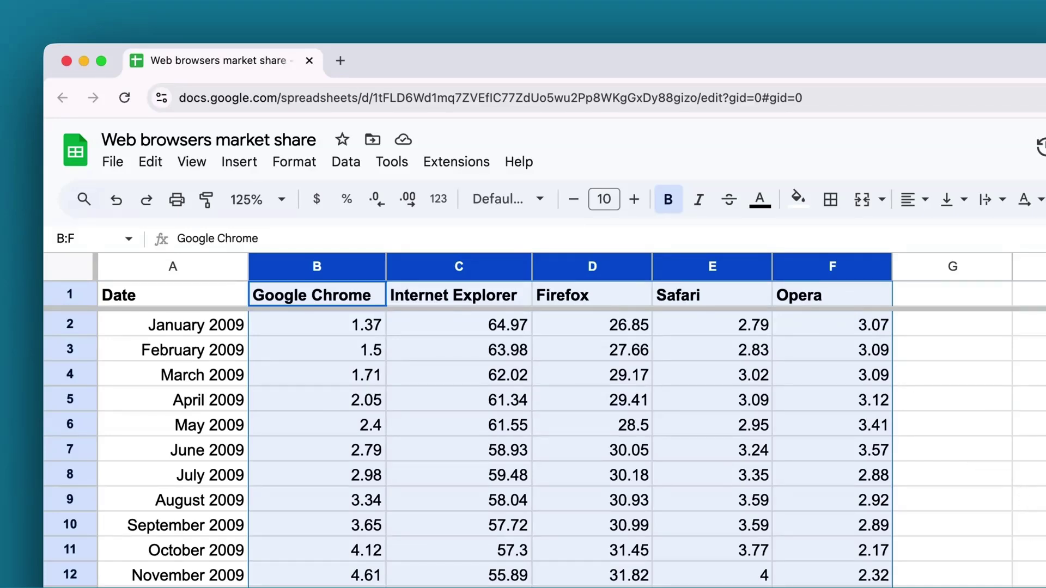
click(1029, 499)
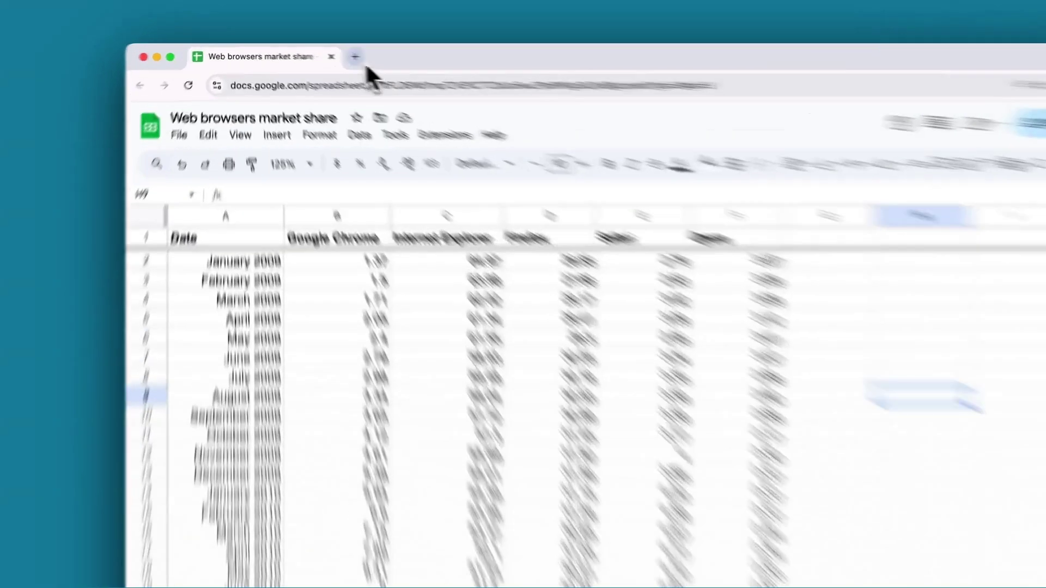
Open app.datawrapper.de in a new browser tab and create a new chart.
click(319, 53)
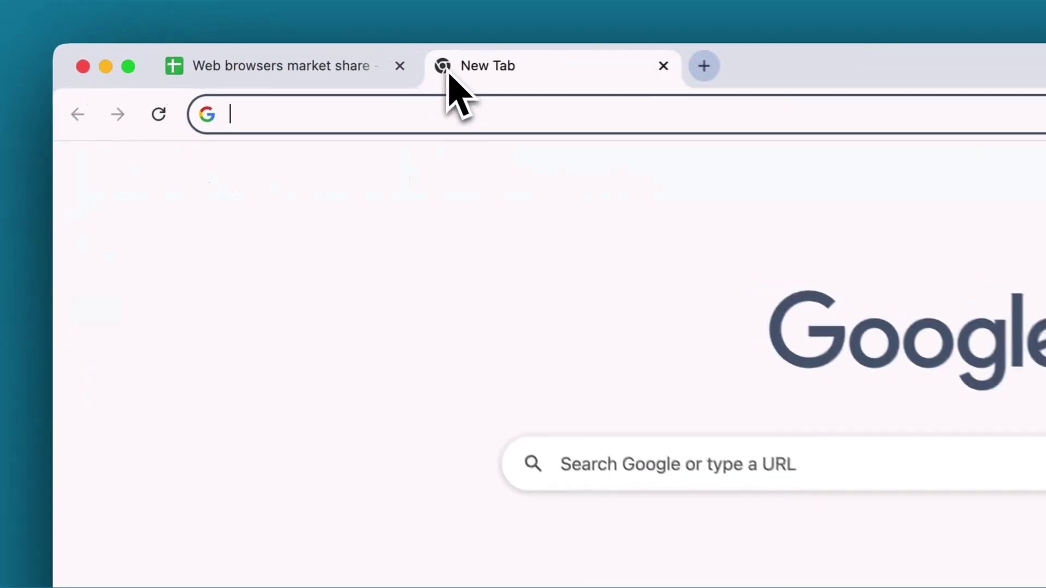
text(app)
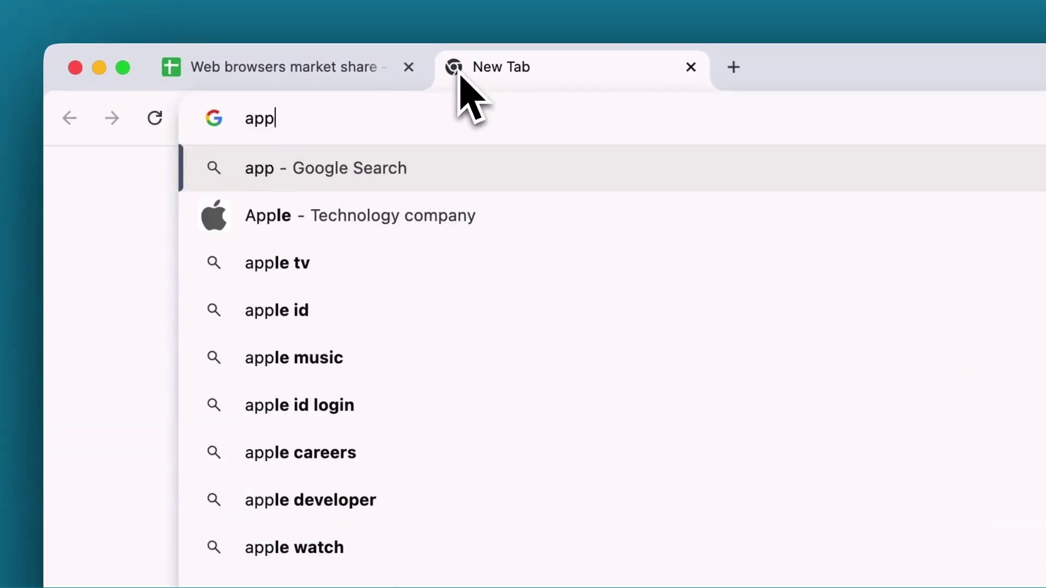
text(.datawrapper.de)
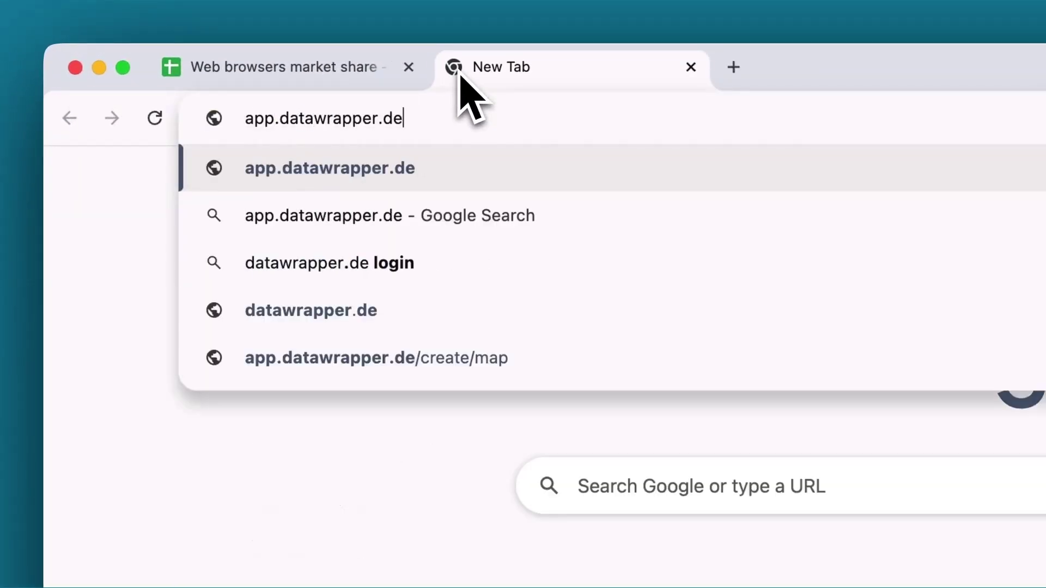
key(Return)
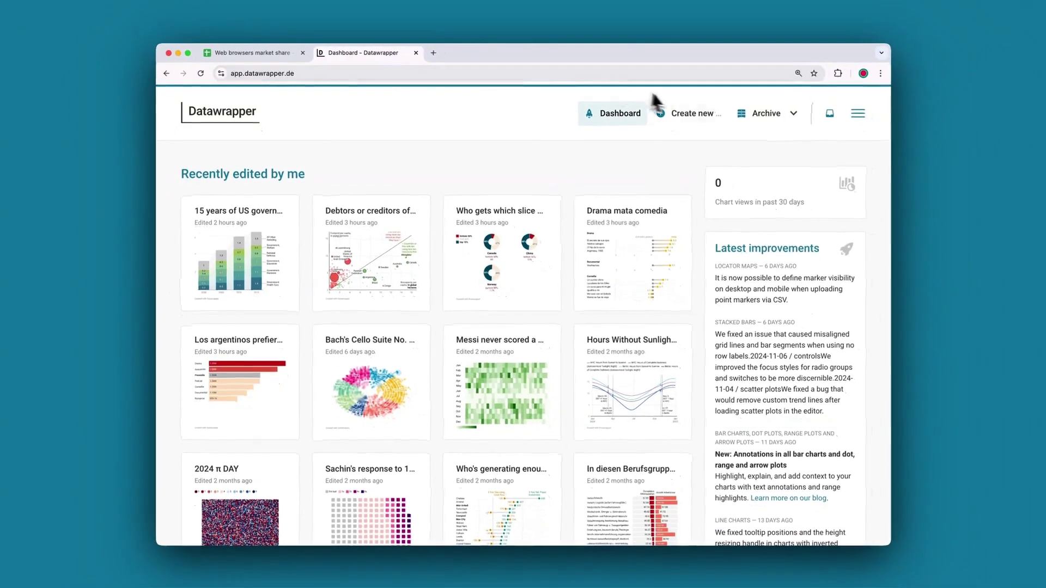
click(687, 116)
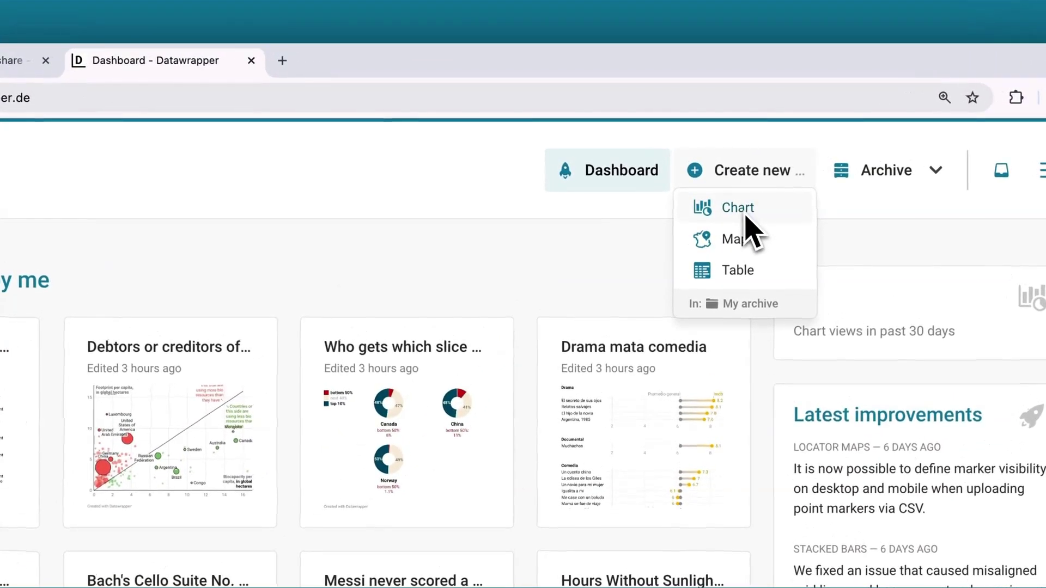
click(745, 217)
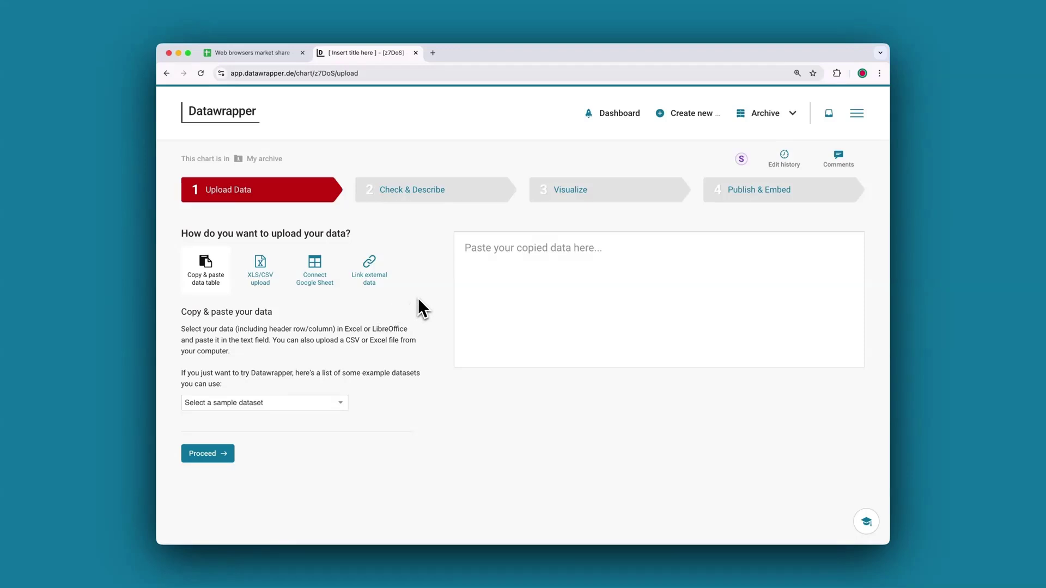
Paste the copied browser market share table as chart data and continue through the data check to the visualization stage.
text(February 2022	62.78	0.47	4.21	19.3	2.26 March 2022	64.53	0.38	3.4	18.84	2.22 April 2022	64.34	0.39	3.41	19.16	2.07 May 2022	64.95	0.64	3.26	19.01	2.11 June 2022	65.87	0.29	3.26	18.61	2.11 July 2022	65.12	0.28	3.29	18.86	2.12 August 2022	65.52	0.31	3.16	18.78	2.2 September 2022	65.68	0.33	3.15	18.68	2.26 October 2022	65.27	0.32	3.07	19.03	2.49 November 2022	65.86	0.3	3.04	18.67	2.27 December 2022	64.68	0.28	3.01	18.29	2.25 January 2023	65.43	0.25	3	18.69	2.4 February 2023	65.76	0.25	2.93	18.84	2.26)
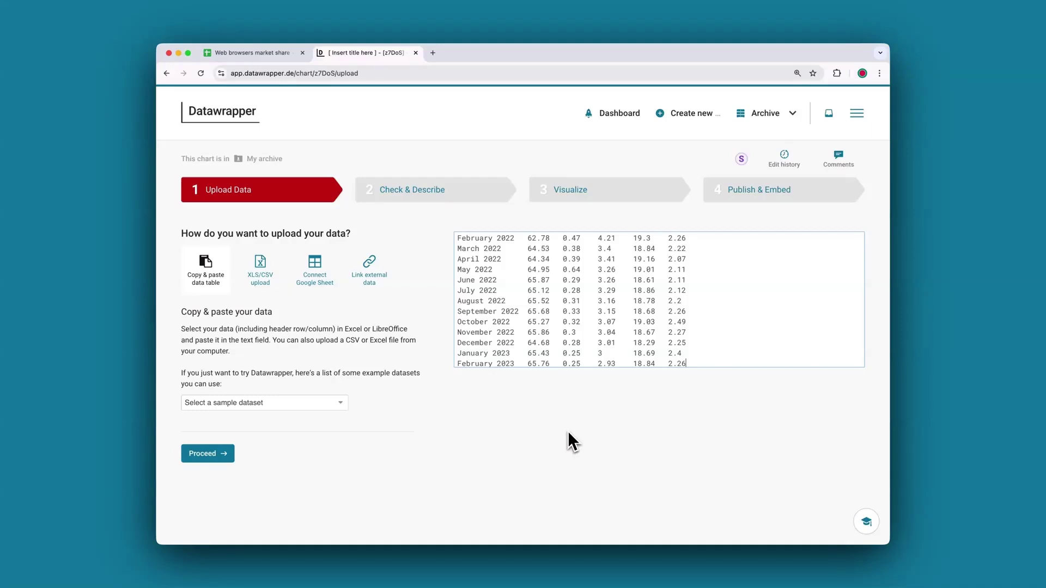
click(228, 457)
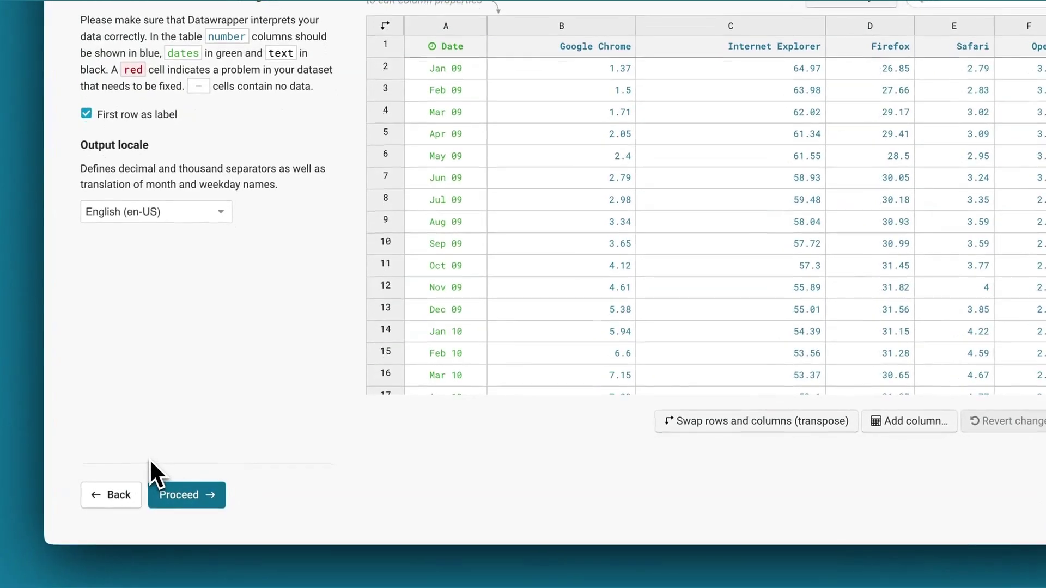
click(163, 494)
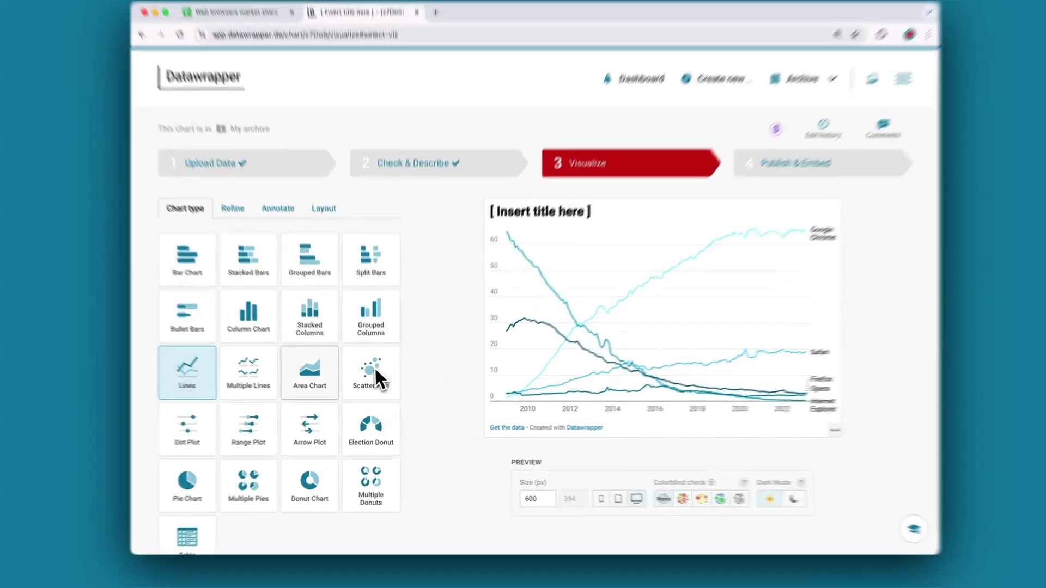
Try the Area Chart and Multiple Lines chart types and return to Lines.
click(330, 376)
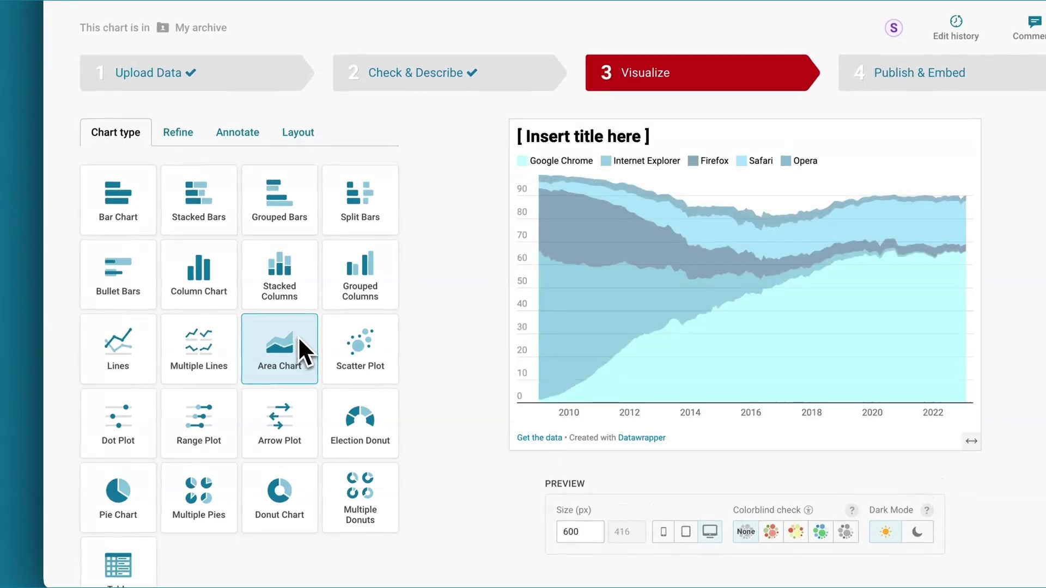
click(221, 332)
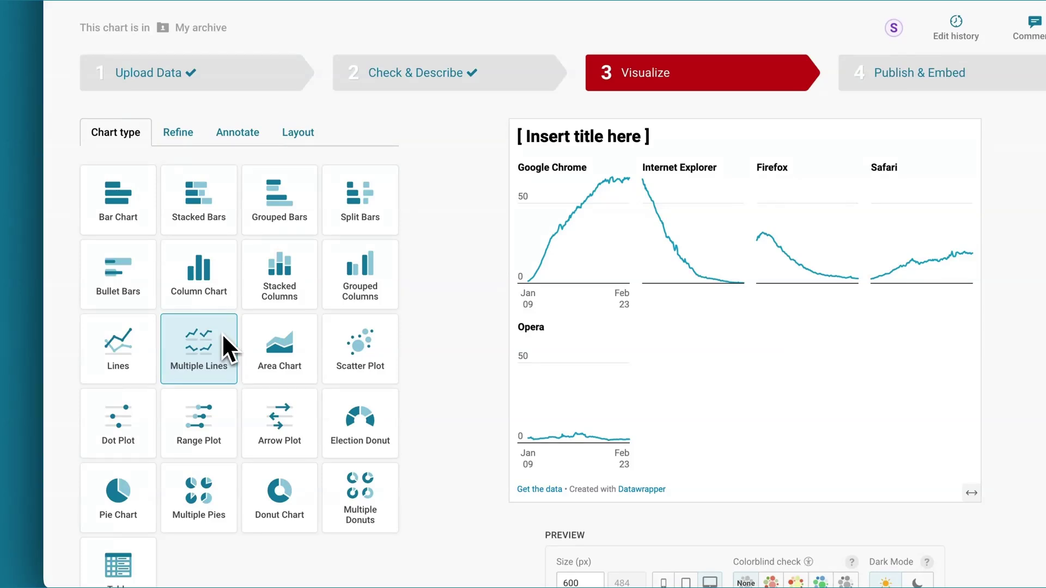
click(137, 334)
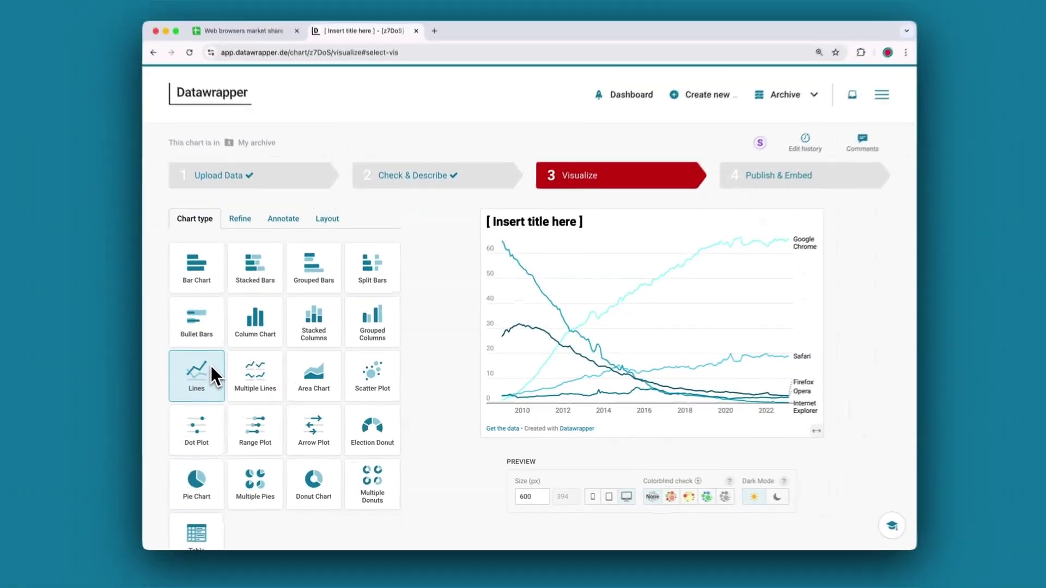
In the chart's refine settings, color the Google Chrome line red and give it the second-thickest width.
scroll(160, 361, down, 4)
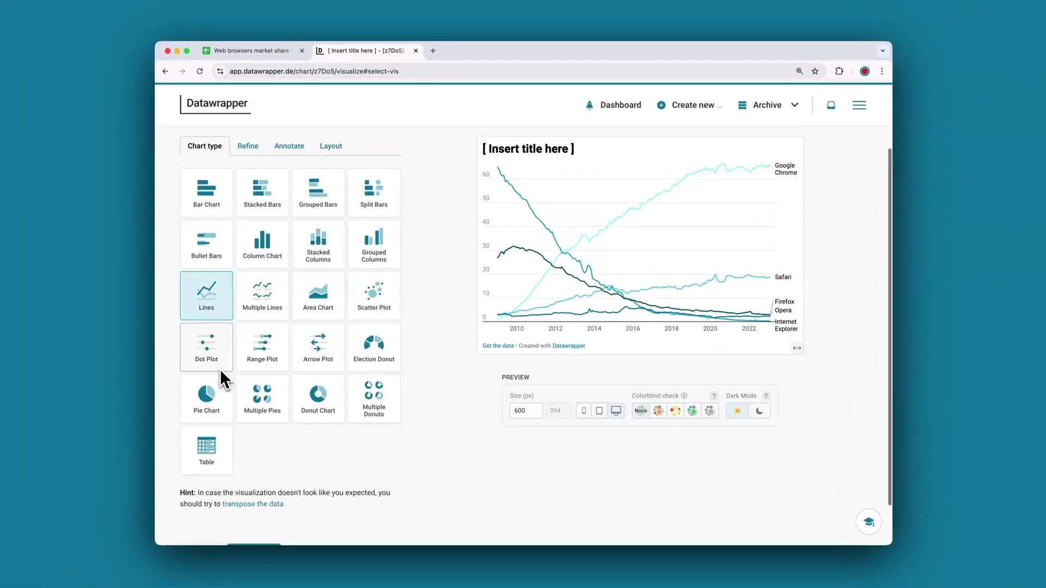
click(261, 497)
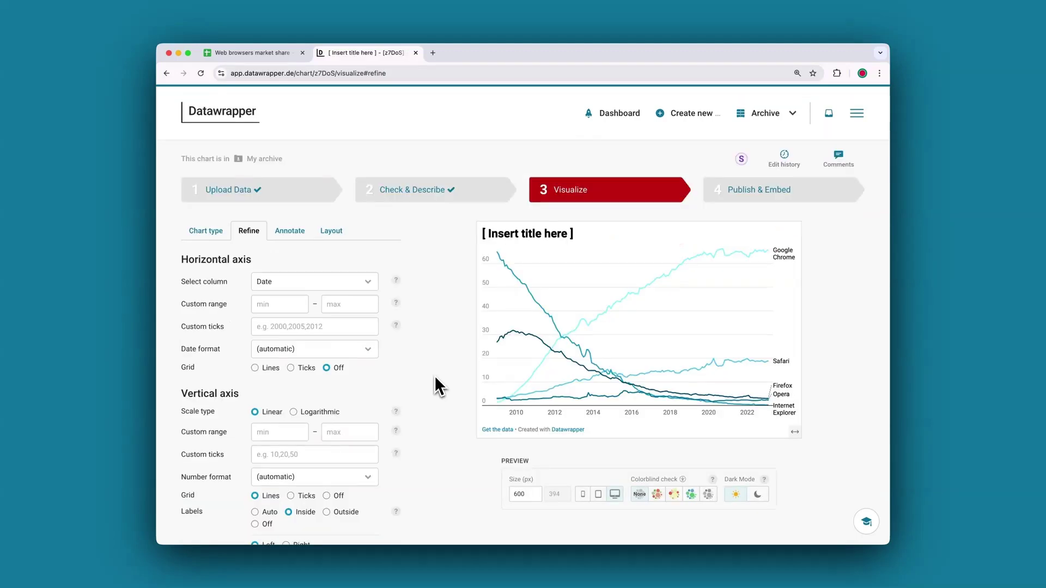
scroll(436, 377, down, 10)
scroll(435, 378, down, 5)
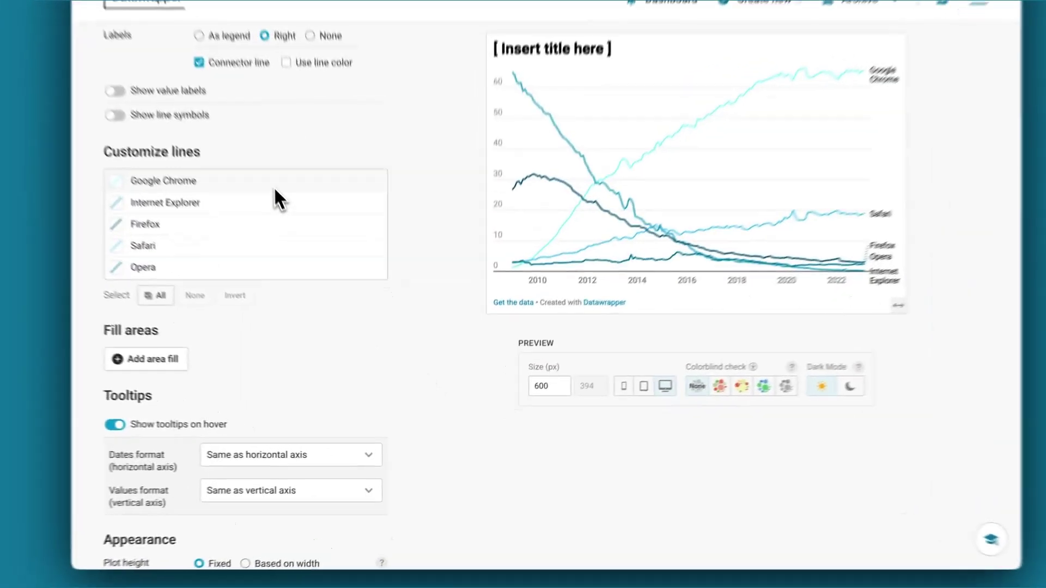
click(308, 247)
click(276, 390)
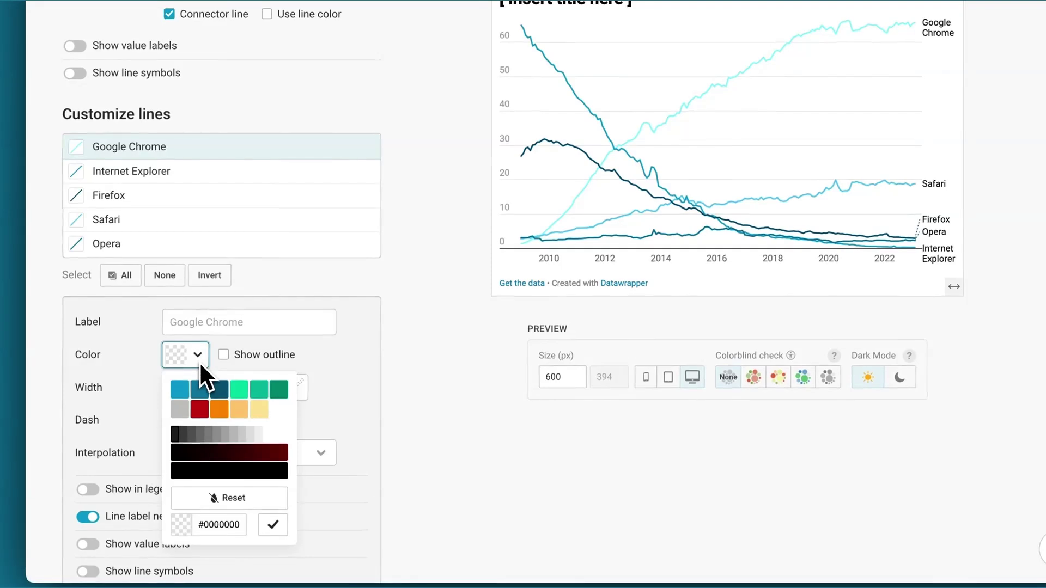
click(200, 409)
click(272, 524)
click(237, 393)
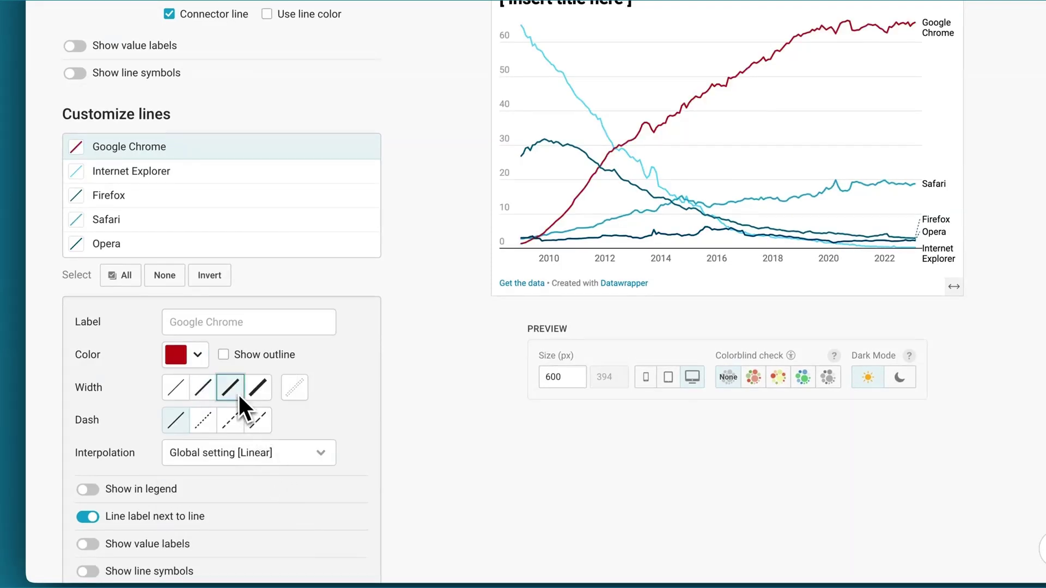
Color the Internet Explorer line dark teal #15607a and give it the second-thickest width.
click(255, 173)
click(198, 354)
click(220, 390)
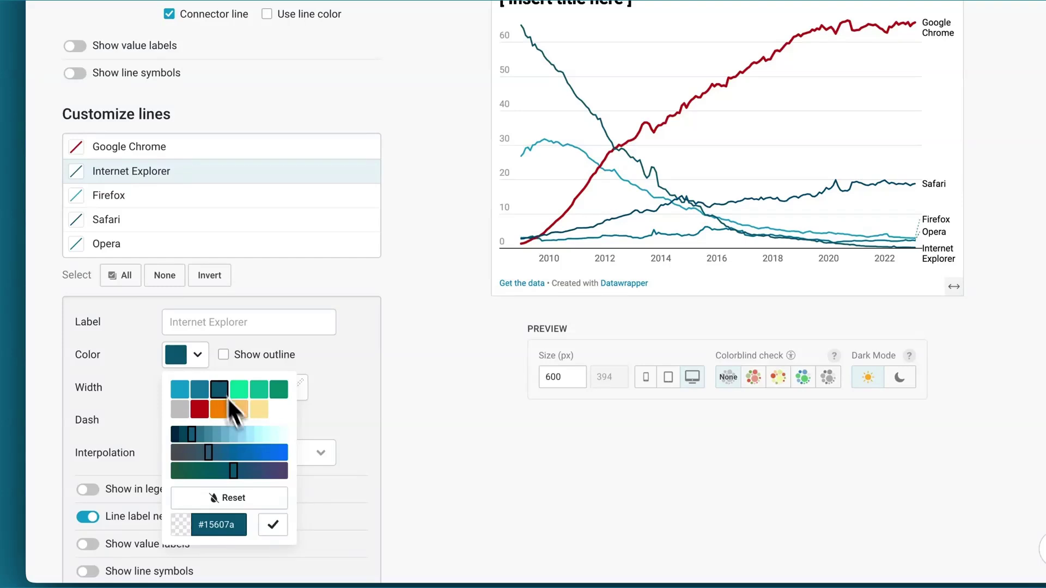
click(272, 523)
click(237, 392)
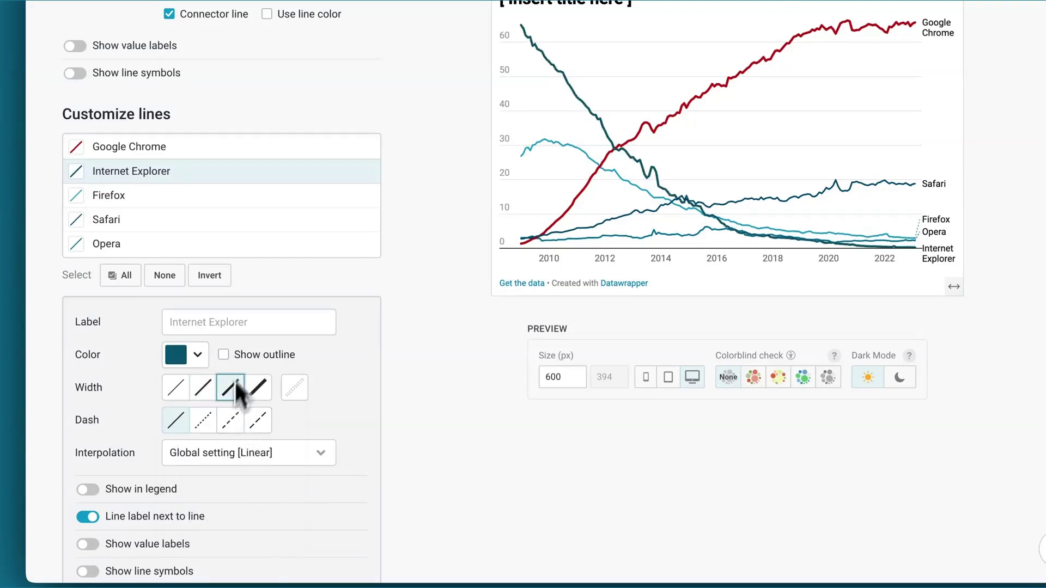
Color the Firefox, Safari and Opera lines grey together and set them to the thinnest width.
click(255, 197)
shift+click(254, 248)
click(192, 360)
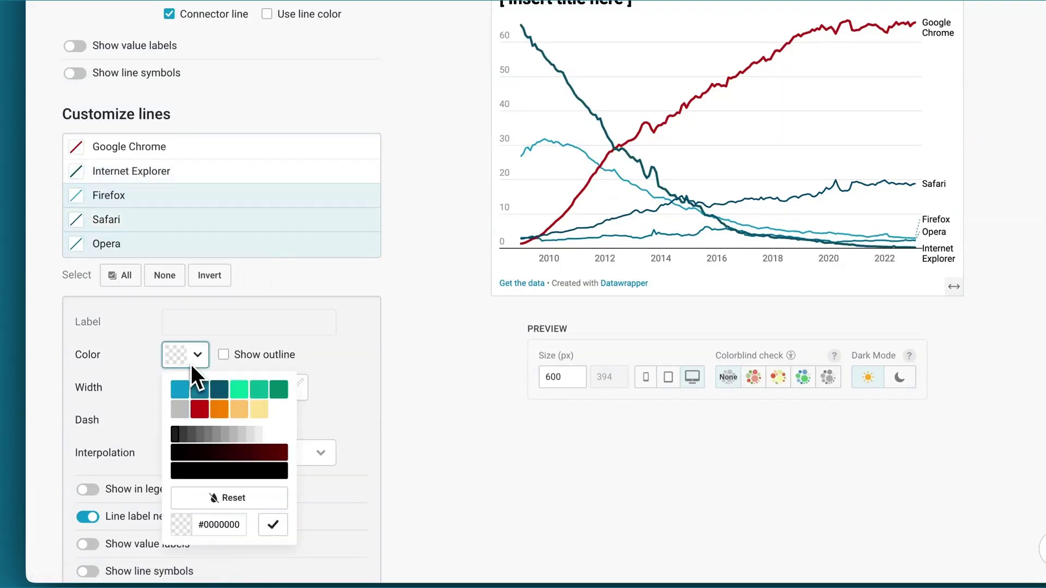
click(180, 409)
click(271, 523)
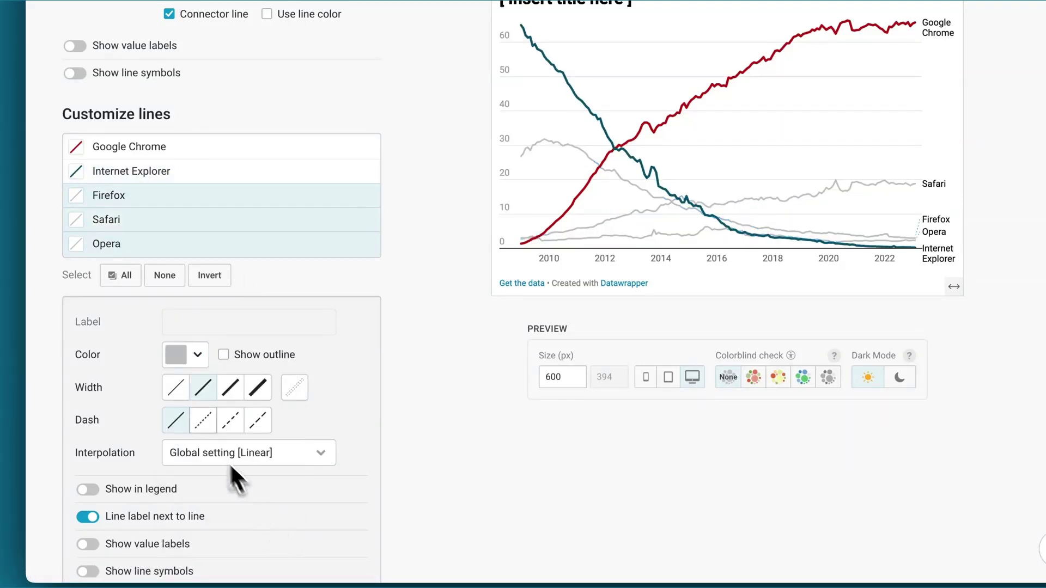
click(178, 389)
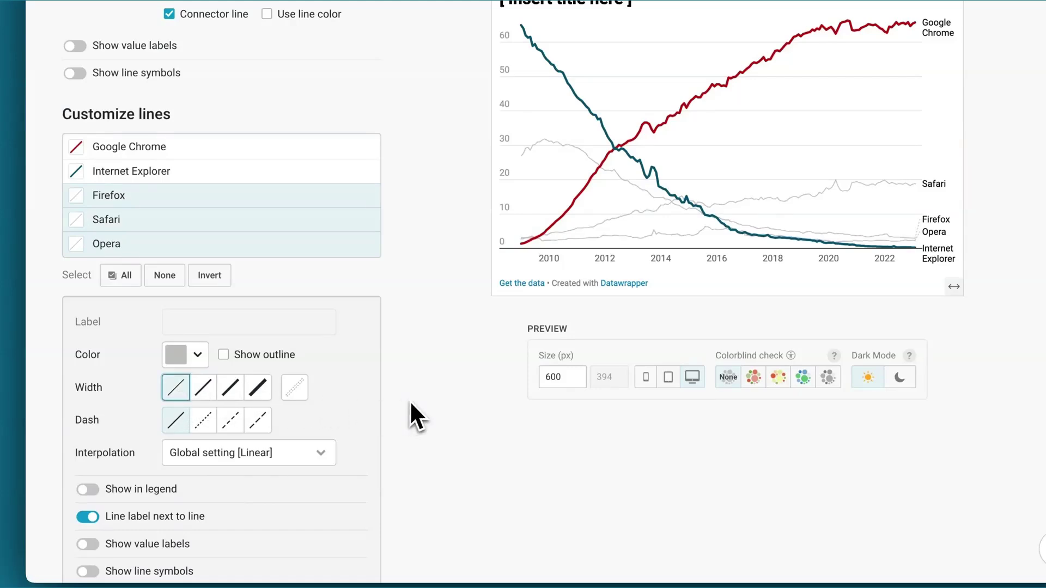
Set the tooltip date format to "Apr '15, May '15".
scroll(414, 416, down, 3)
scroll(412, 405, down, 5)
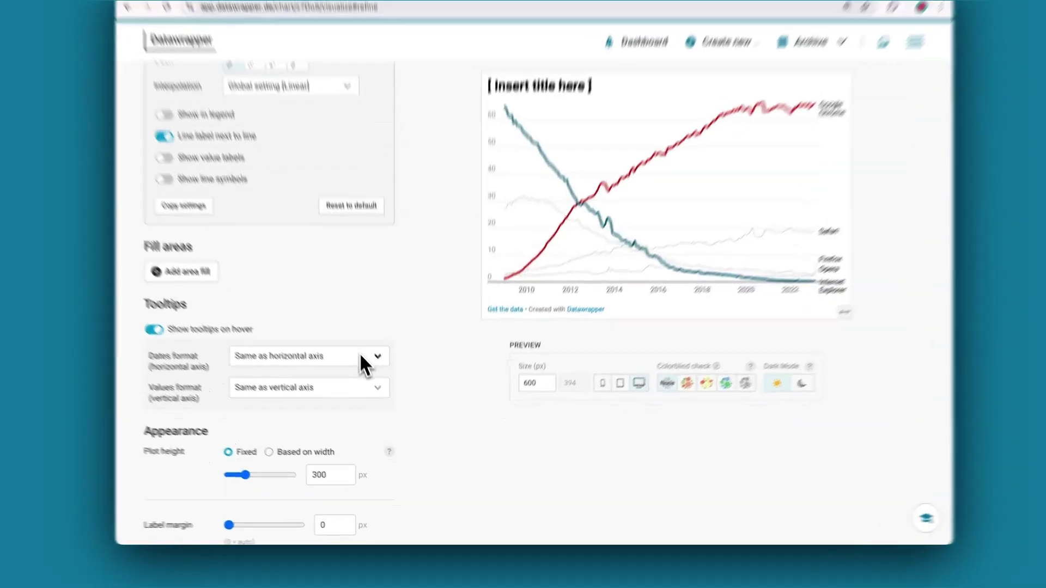
click(380, 379)
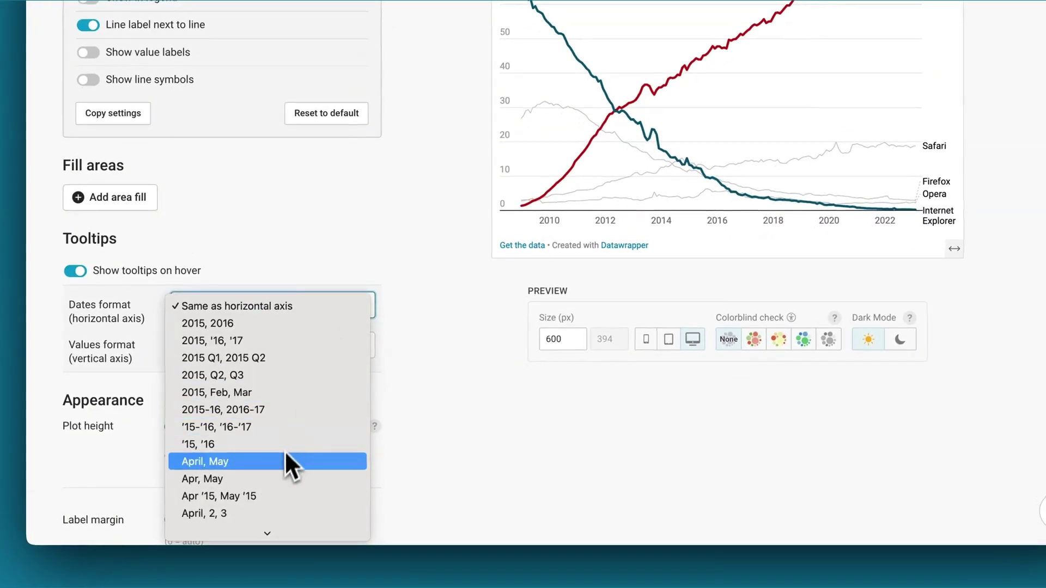
click(269, 496)
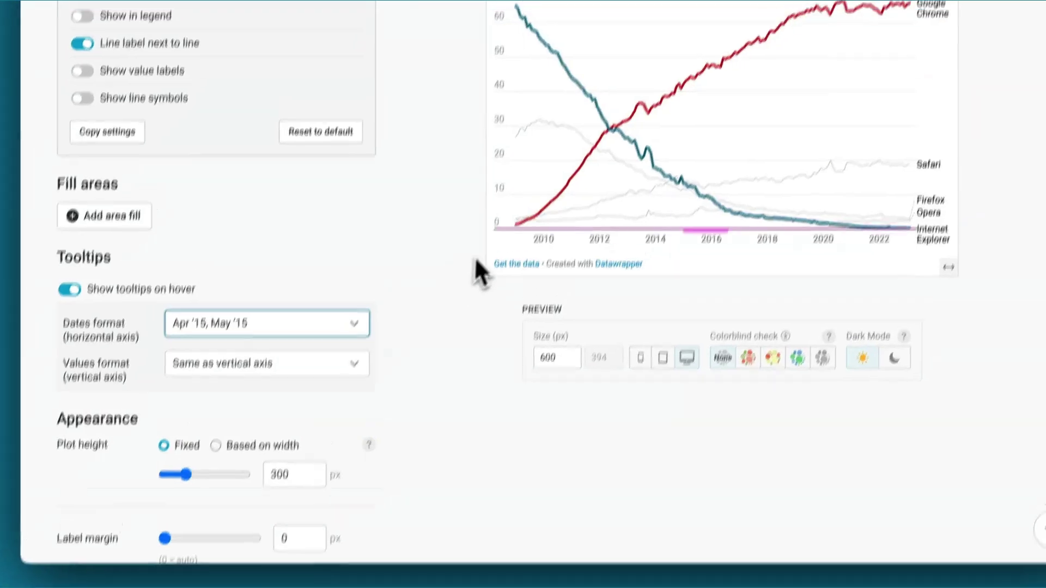
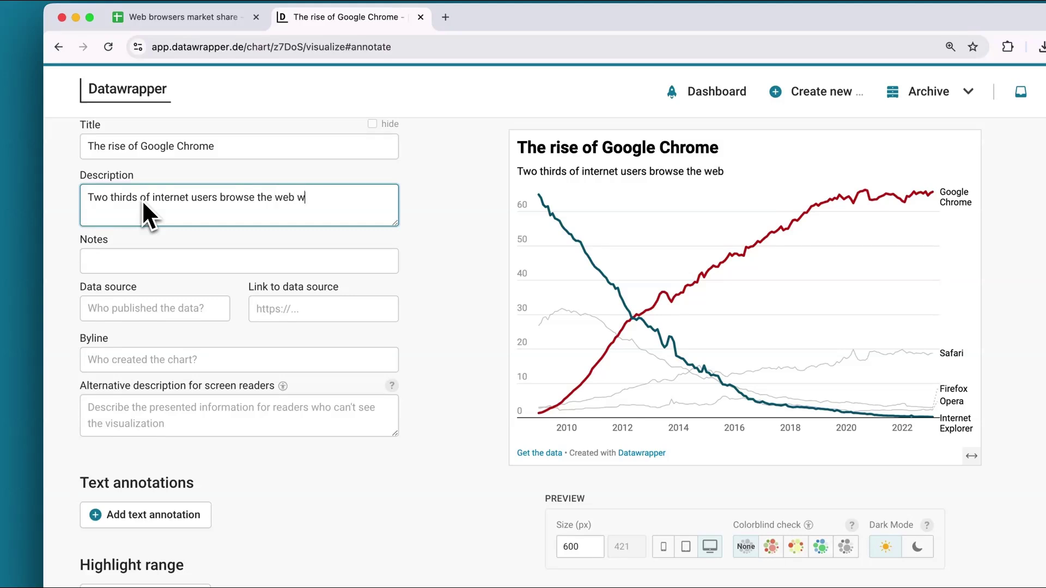
Enter "Statcounter Global Stats" as the data source and the chart author's name as the byline.
click(163, 302)
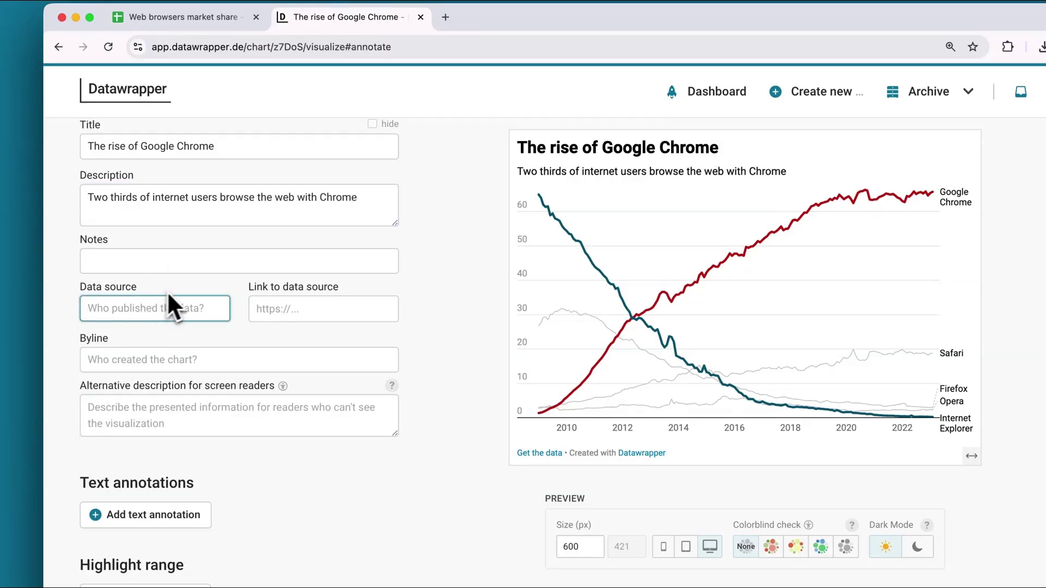
text(Statcounter Global Stats)
key(Tab)
key(Tab)
text(Guillermina)
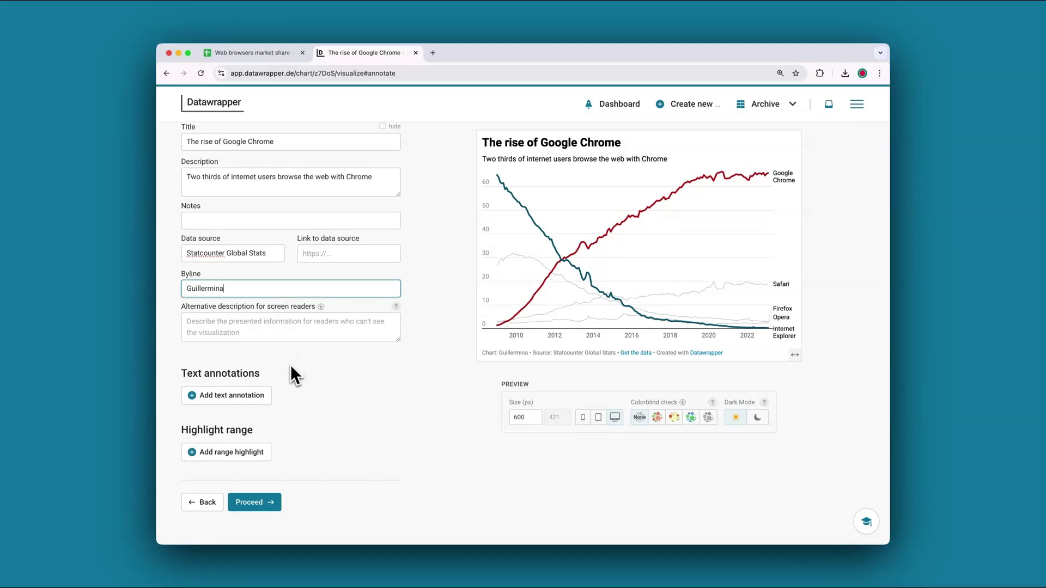
Add the text annotation "Google Chrome reaches 50% of market share." at the Chrome line's 50% point, with its box below and right of it.
scroll(293, 376, up, 1)
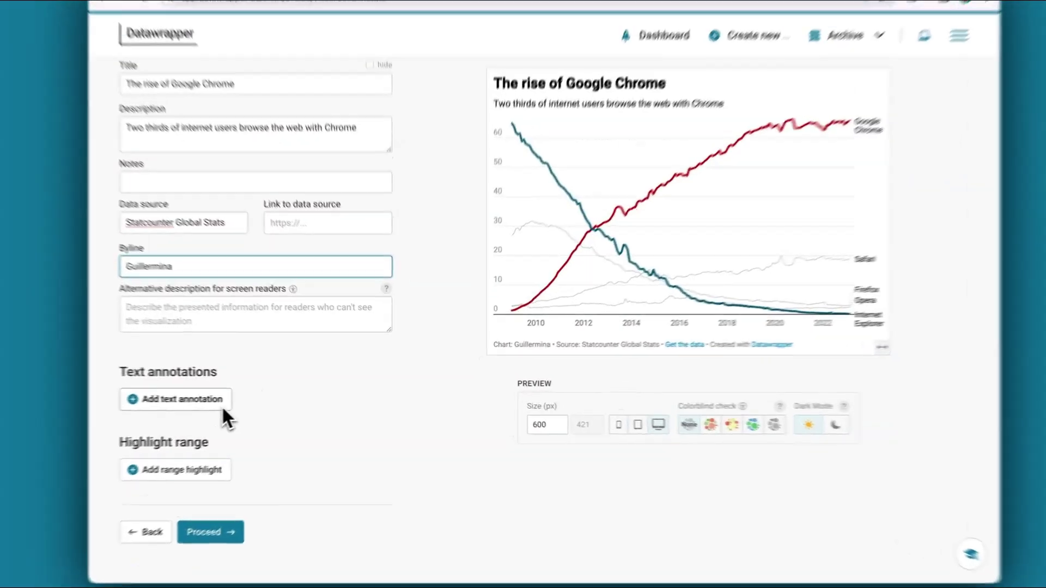
click(253, 399)
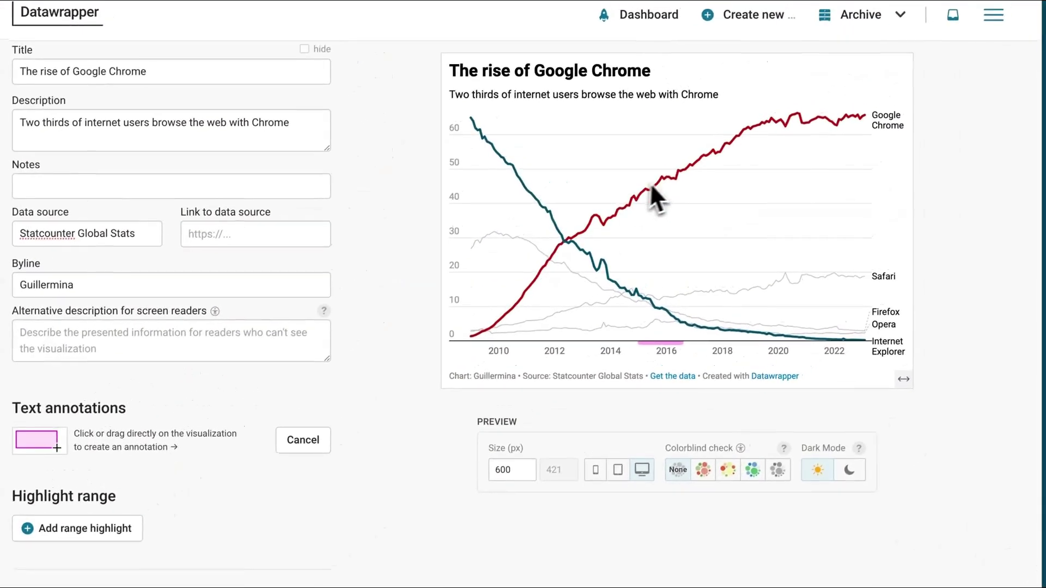
click(726, 143)
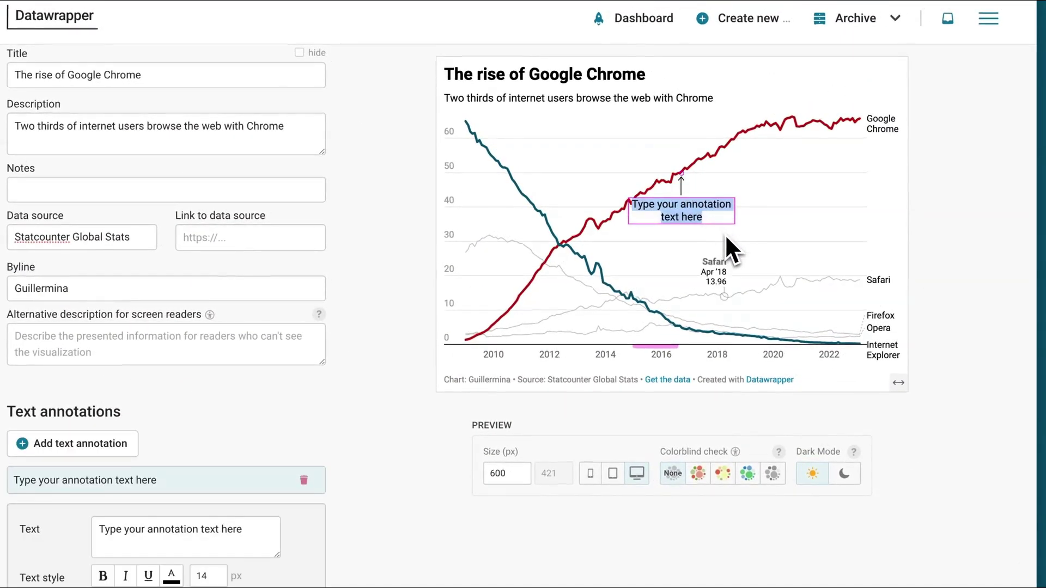
text(Google Chrome reaches 50% of market share.)
drag(725, 236, 786, 237)
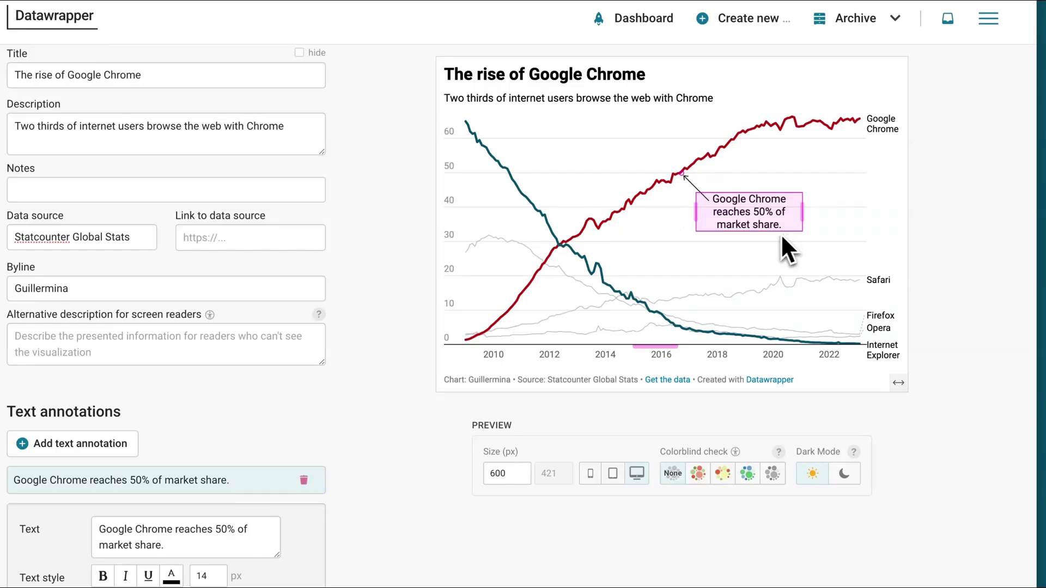
Add a horizontal range highlight across the chart covering market share values from about 50 down to 0.
scroll(482, 378, down, 2)
scroll(447, 394, down, 2)
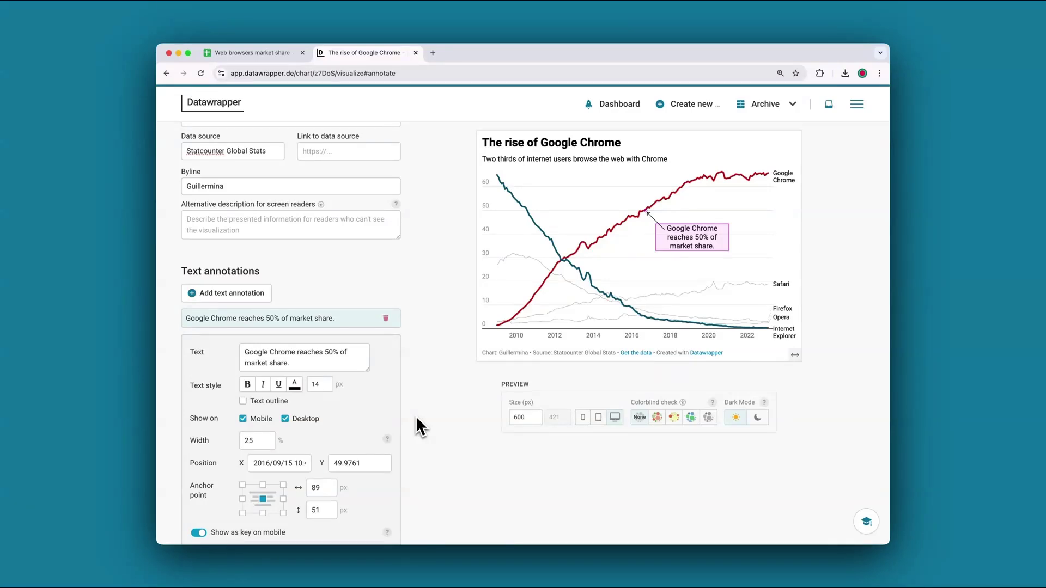
scroll(417, 427, down, 5)
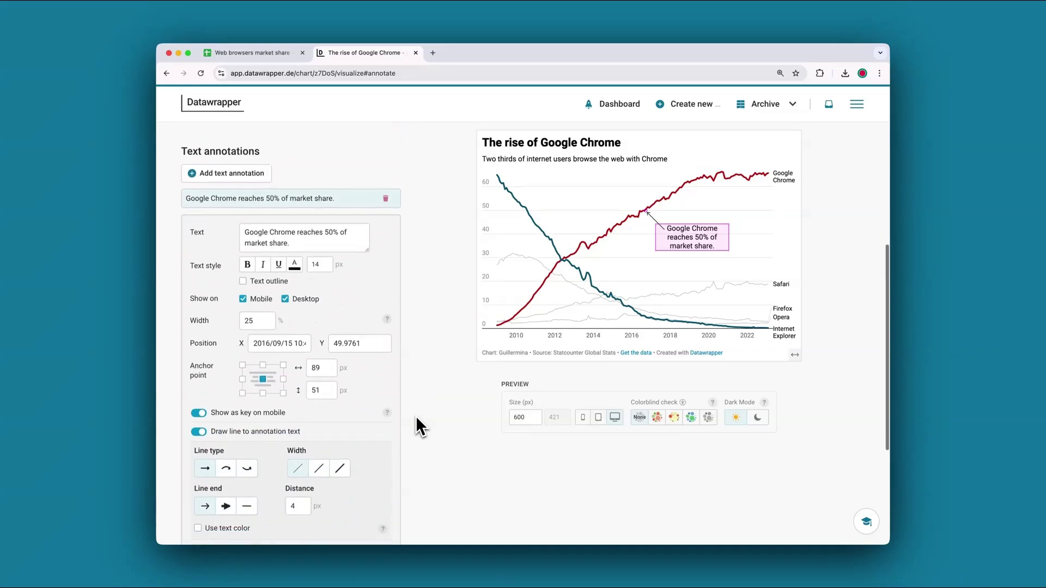
scroll(417, 423, down, 5)
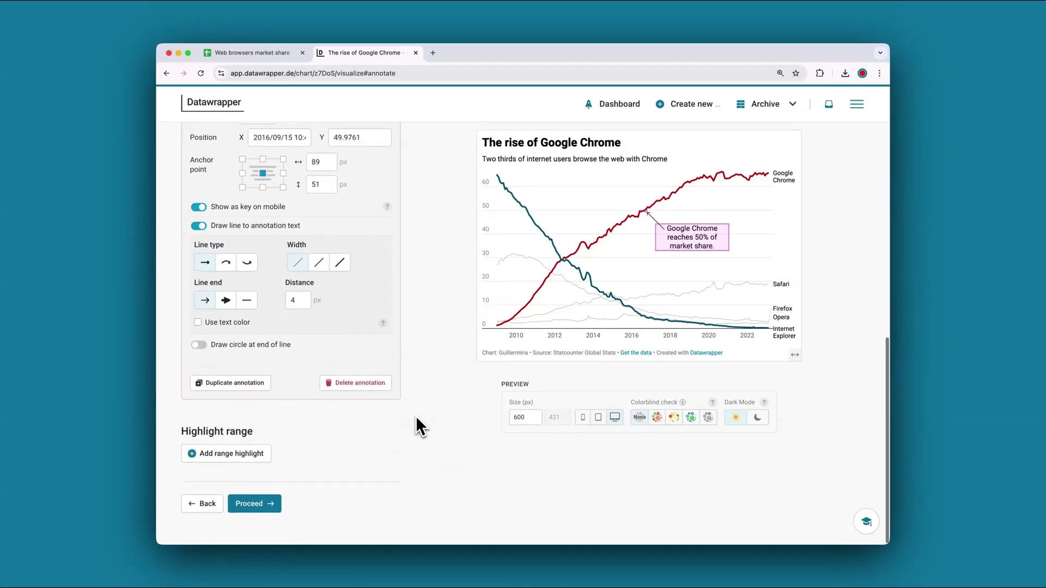
click(256, 456)
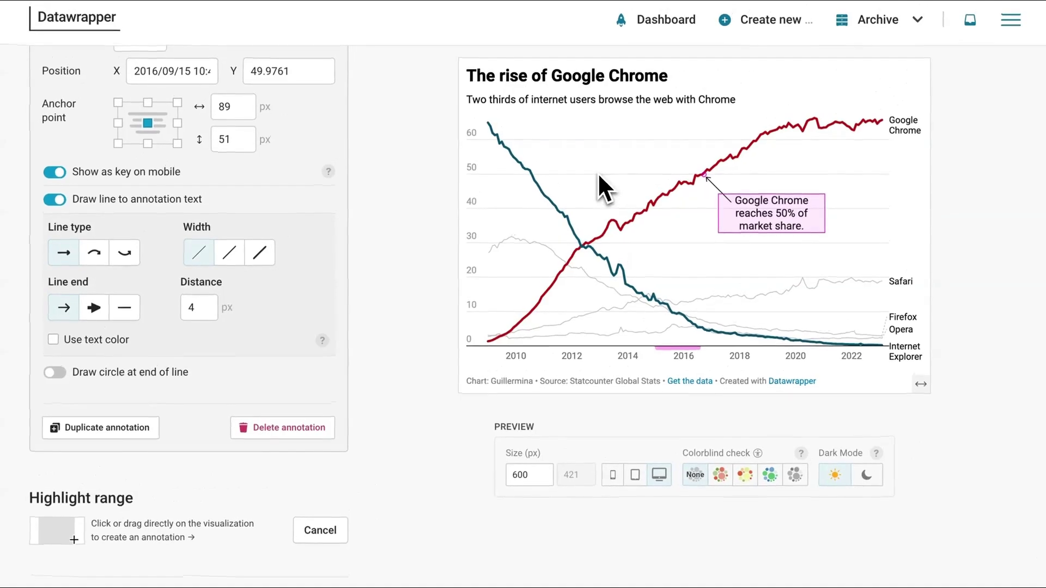
drag(597, 175, 592, 334)
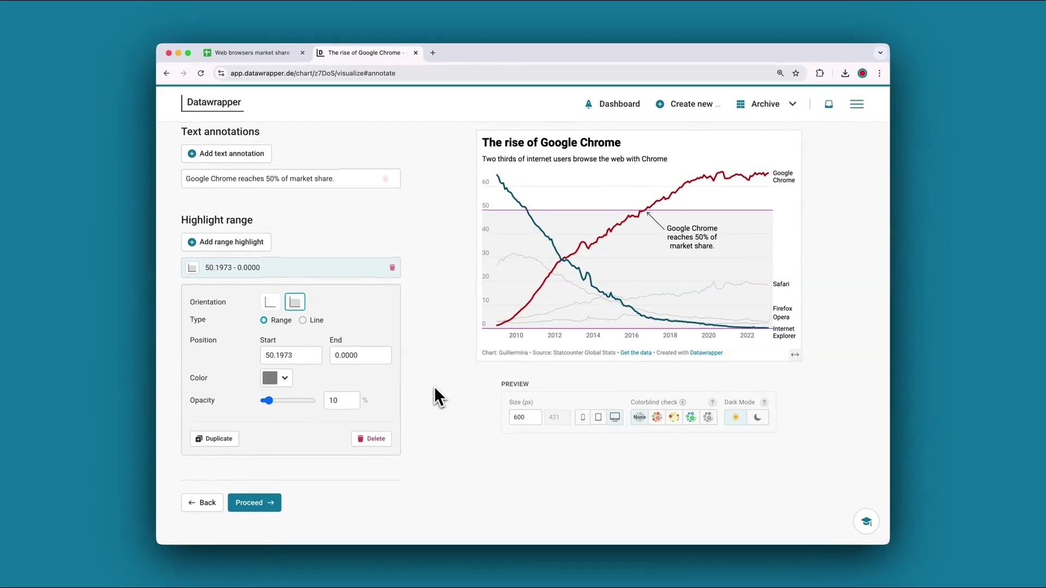
Enable automatic dark mode in the chart's layout settings, then preview the chart in dark mode and return to the light preview.
click(272, 502)
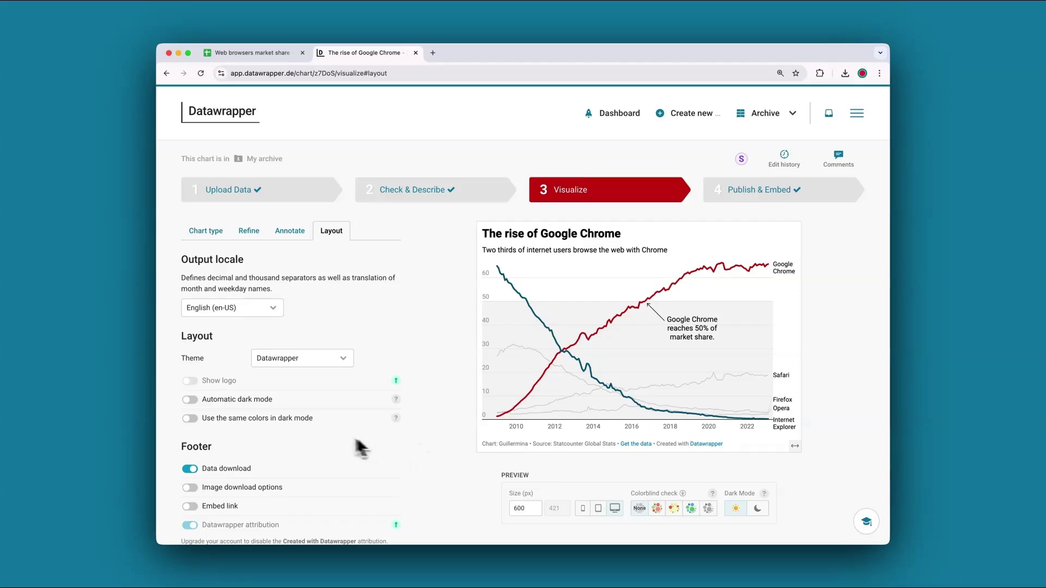
click(191, 400)
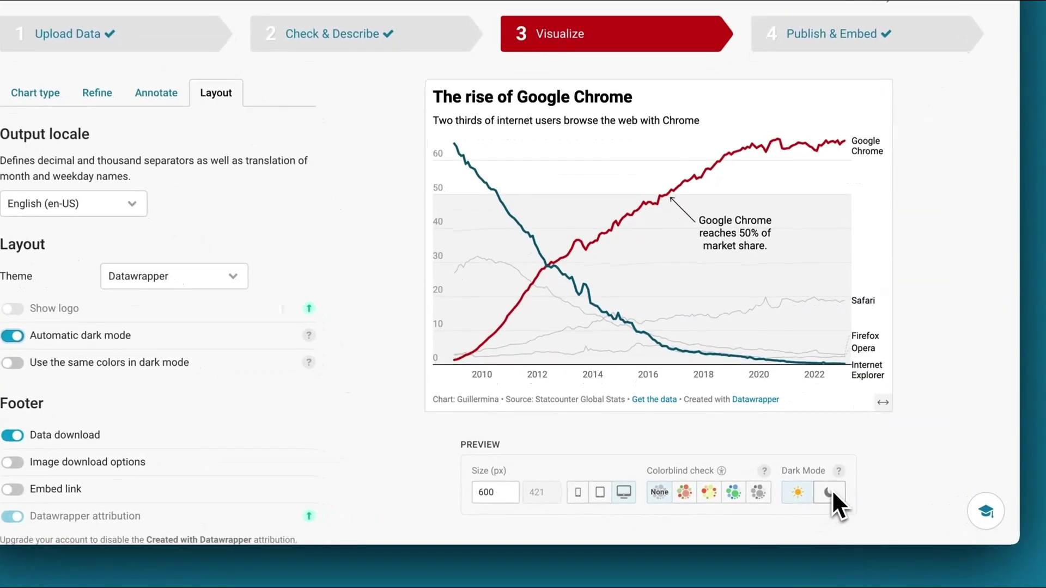
click(758, 509)
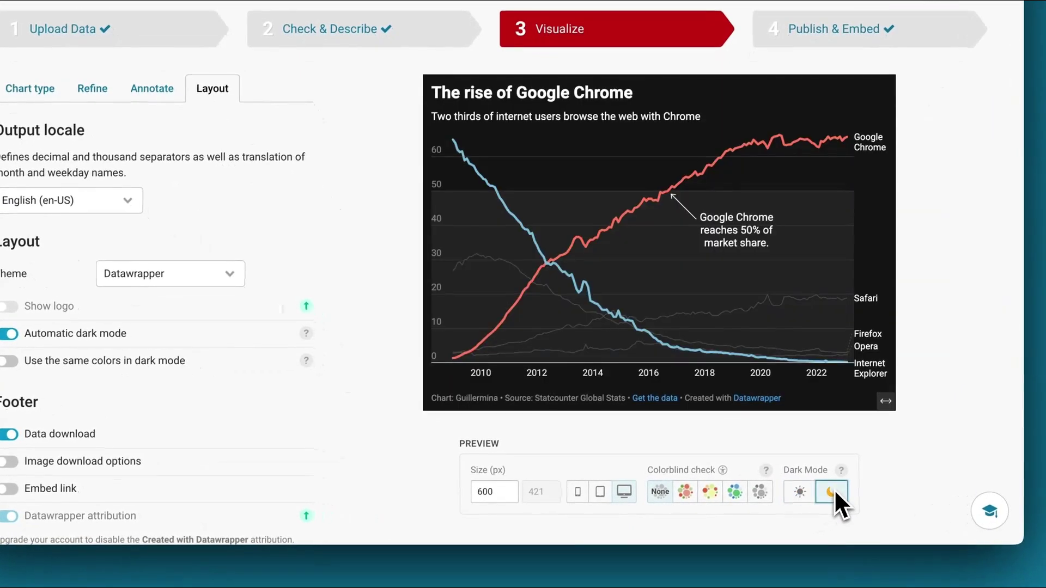
click(800, 490)
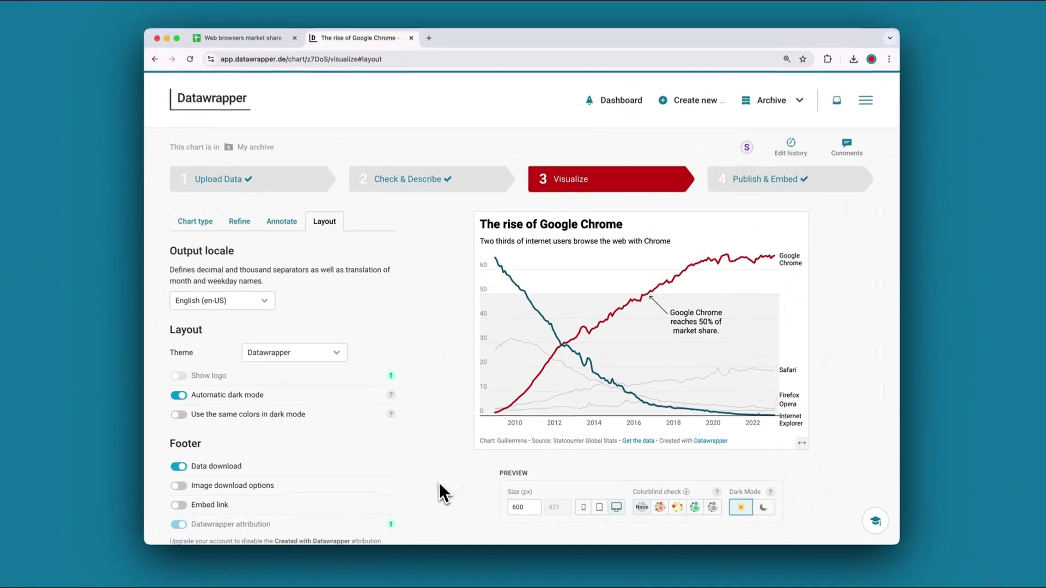
Proceed from the layout settings to publishing and publish the visualization.
scroll(428, 480, down, 3)
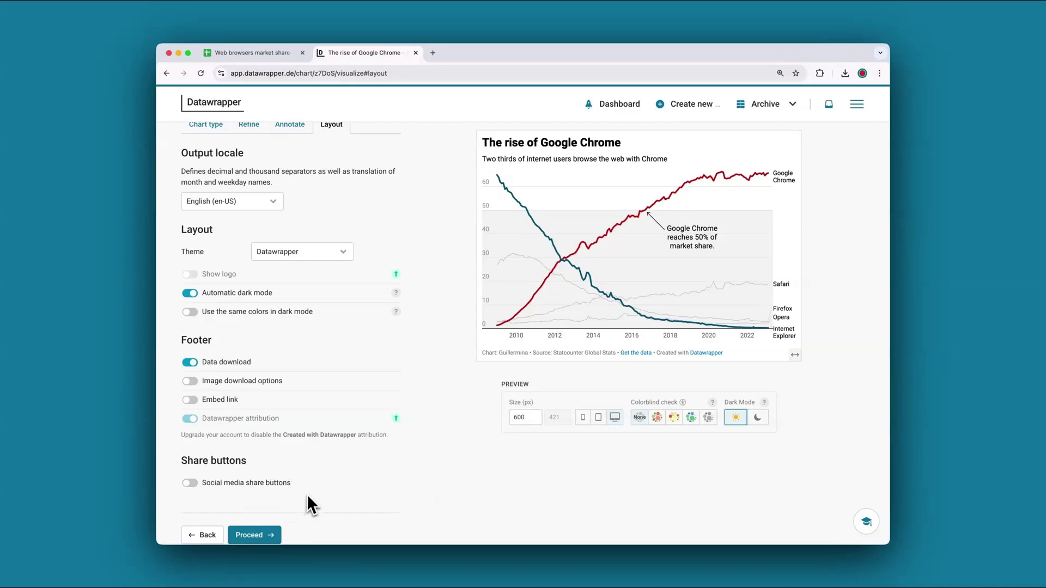
scroll(308, 493, down, 1)
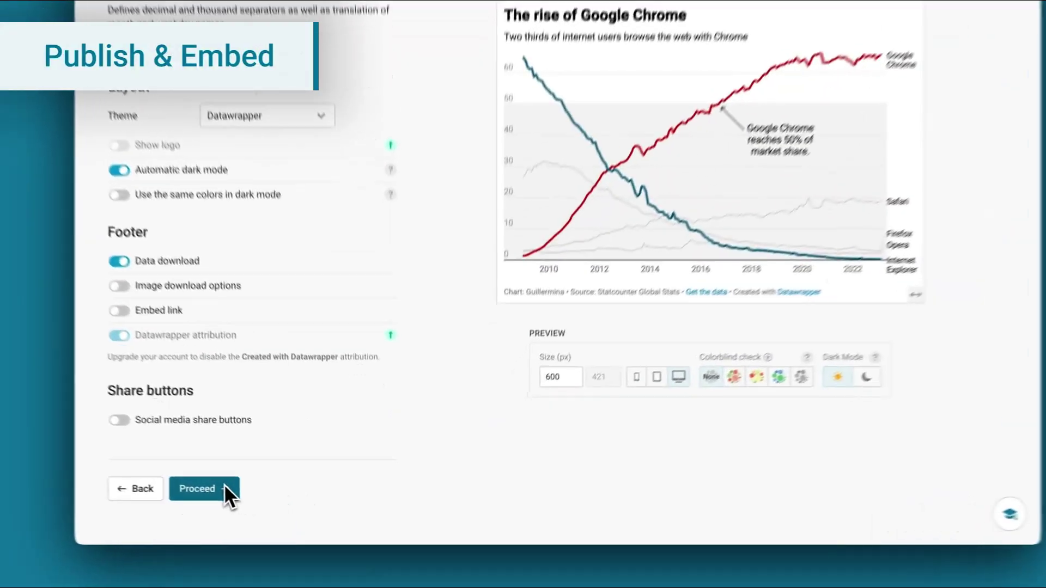
click(224, 487)
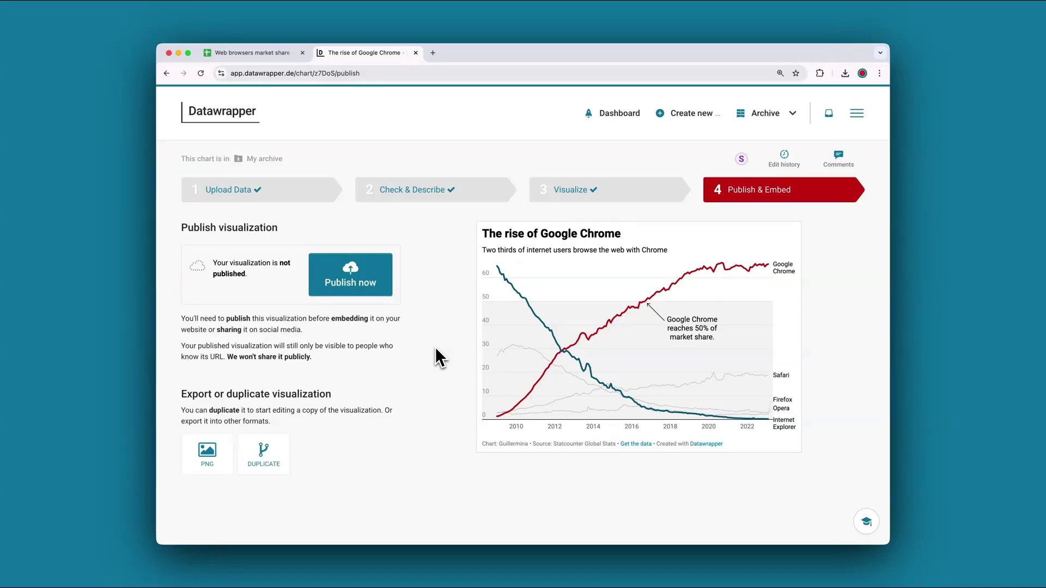
click(384, 269)
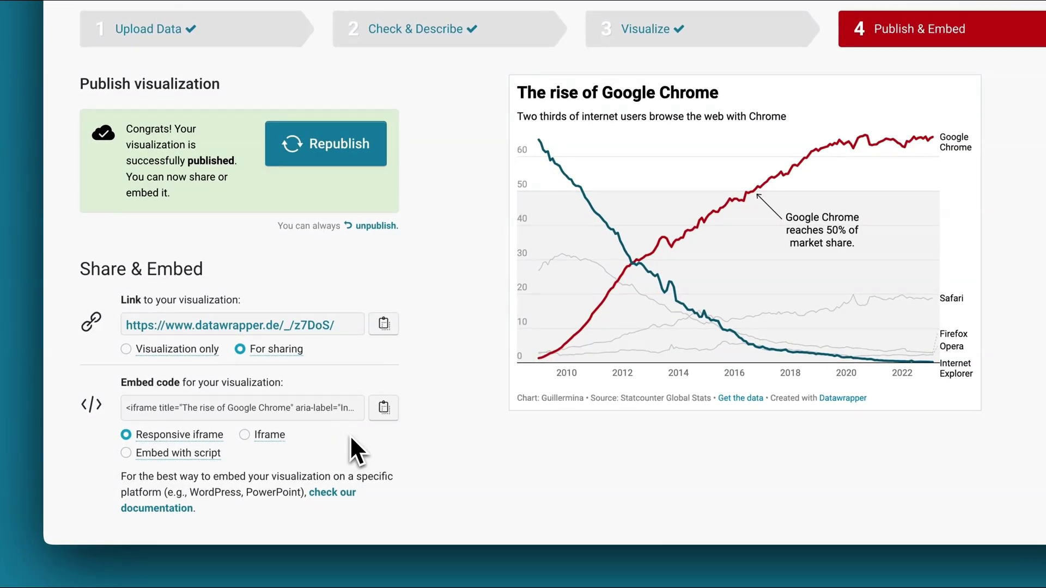
Open the PNG export options for the published chart and look over its static image settings.
scroll(351, 438, down, 5)
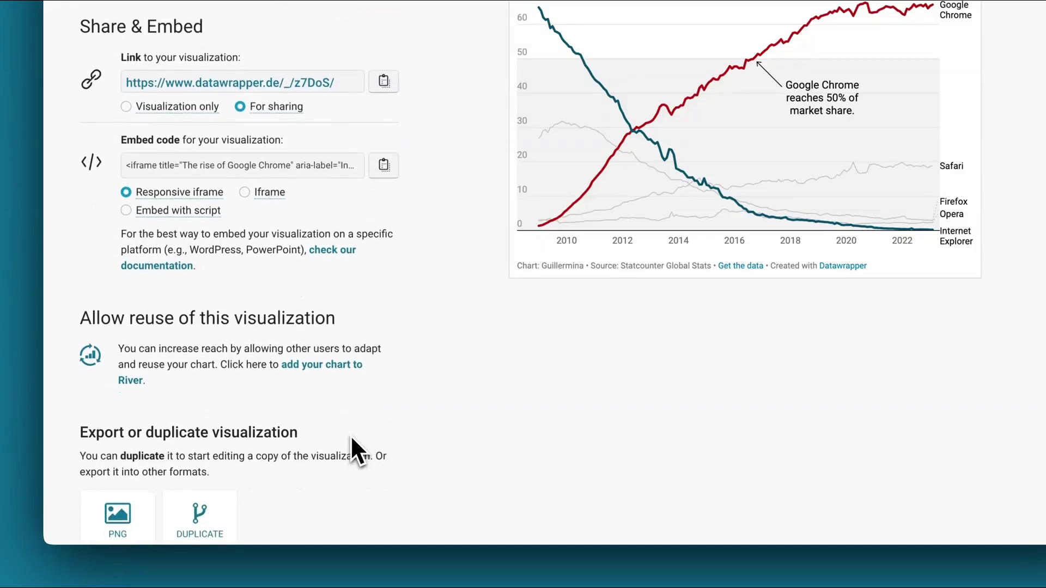
scroll(352, 439, down, 1)
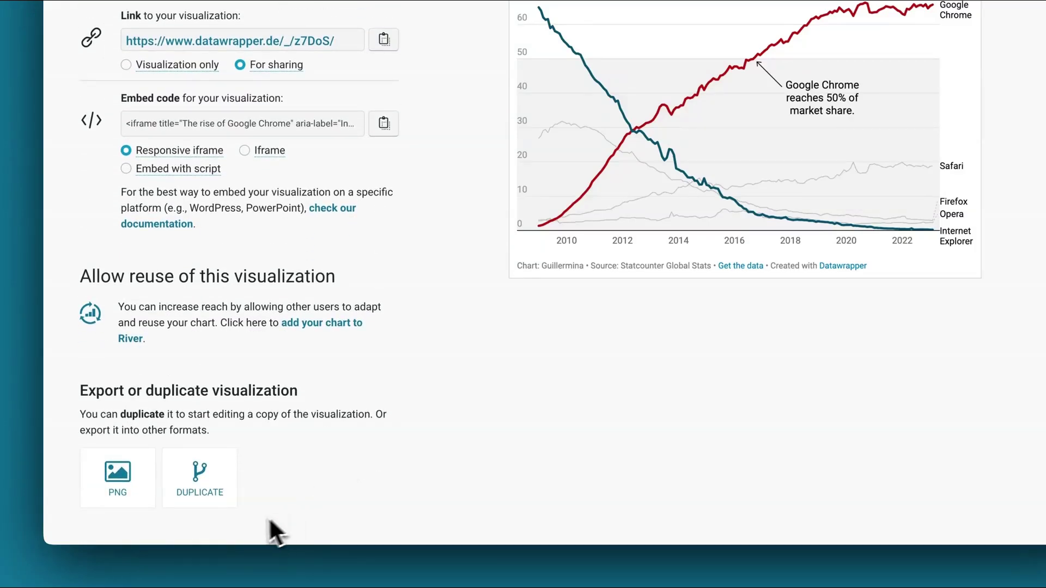
click(140, 473)
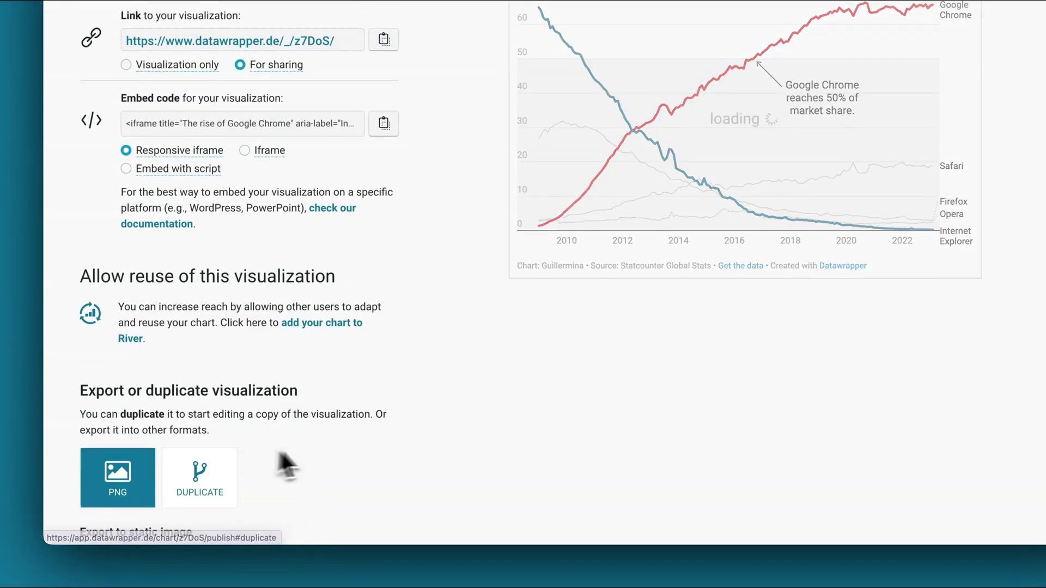
scroll(361, 460, down, 6)
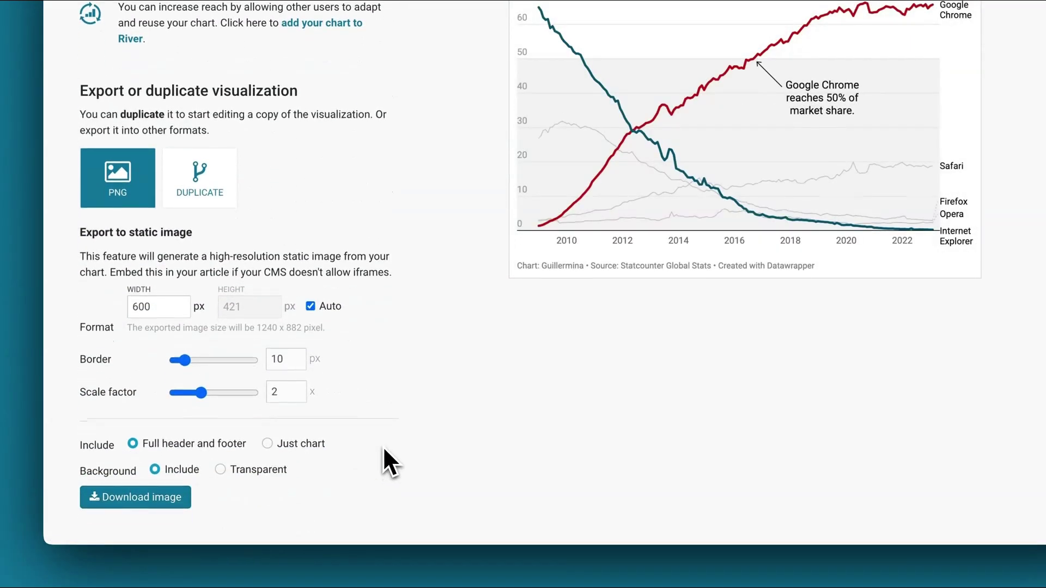